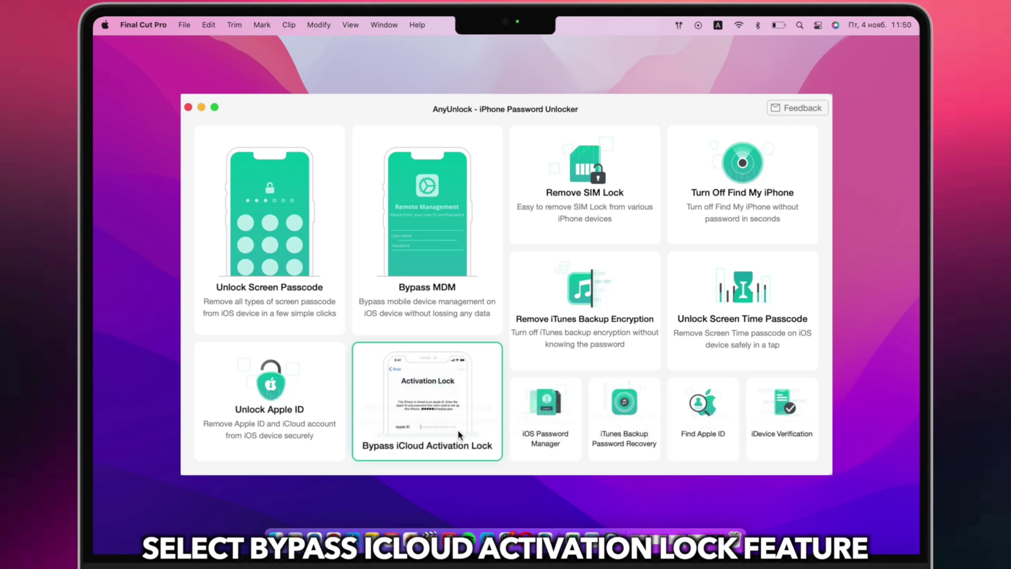
# Step: Launch the Bypass iCloud Activation Lock feature for the connected iPhone 6
pyautogui.click(458, 434)
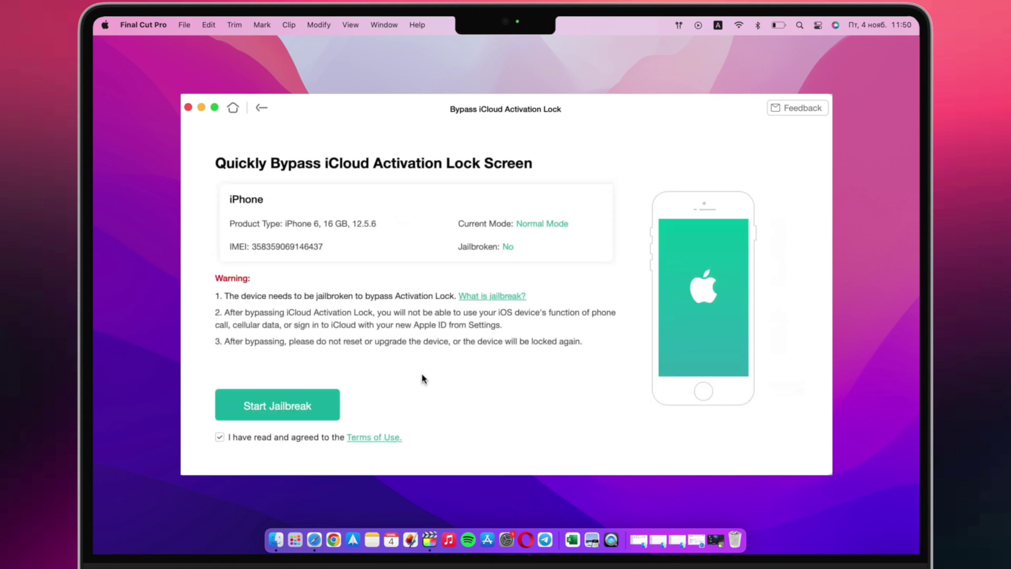
# Step: Start the jailbreak and show DFU steps for iPhone 6s and earlier models
pyautogui.click(324, 394)
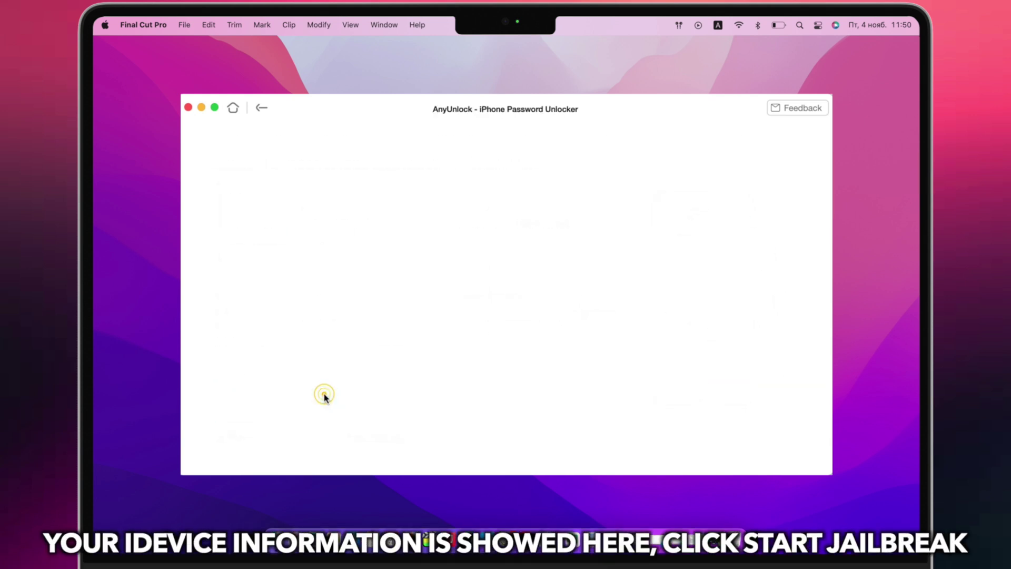
pyautogui.click(399, 185)
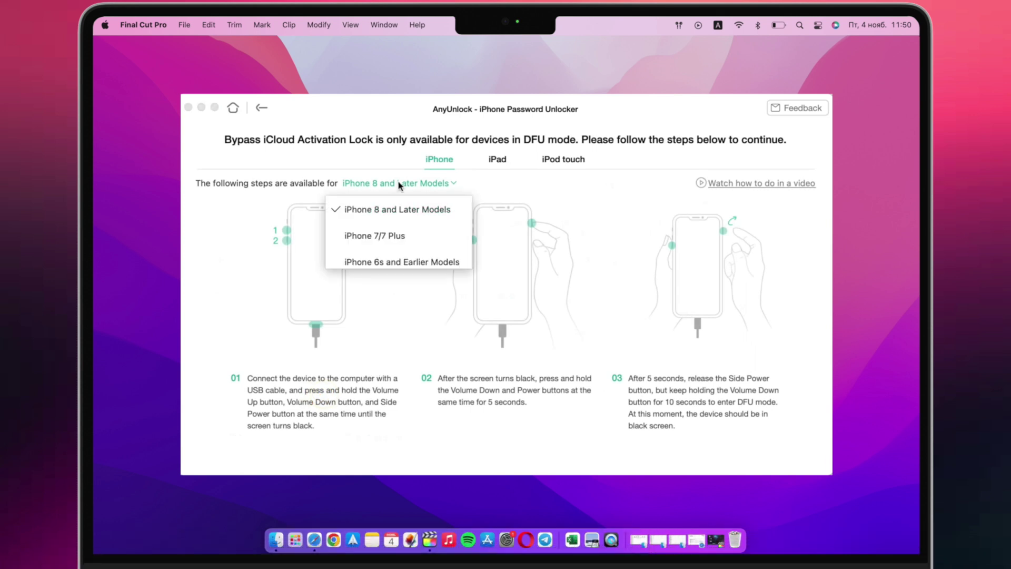
pyautogui.click(414, 264)
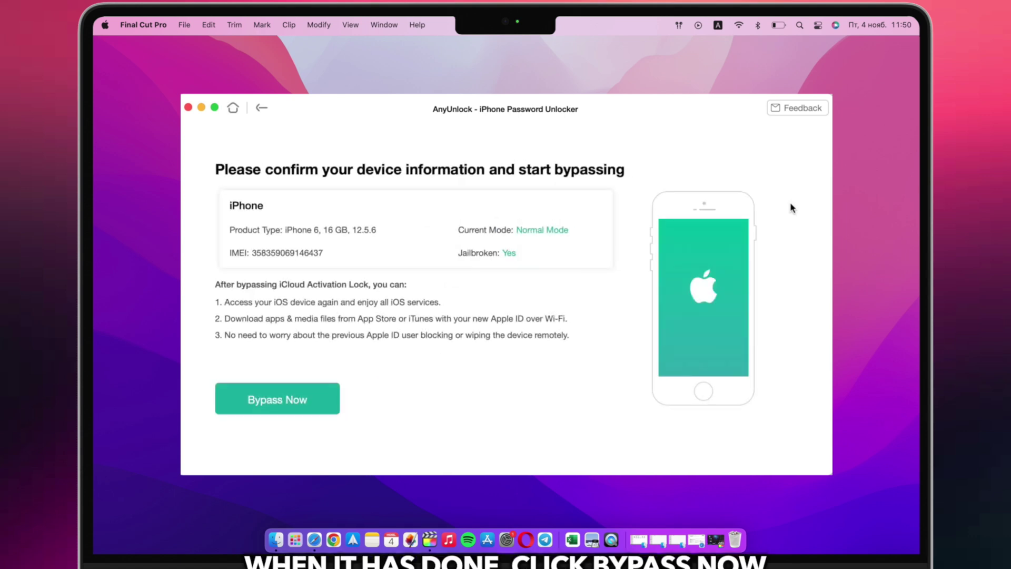
# Step: Confirm Bypass Now to start removing the jailbroken iPhone's Activation Lock
pyautogui.click(309, 395)
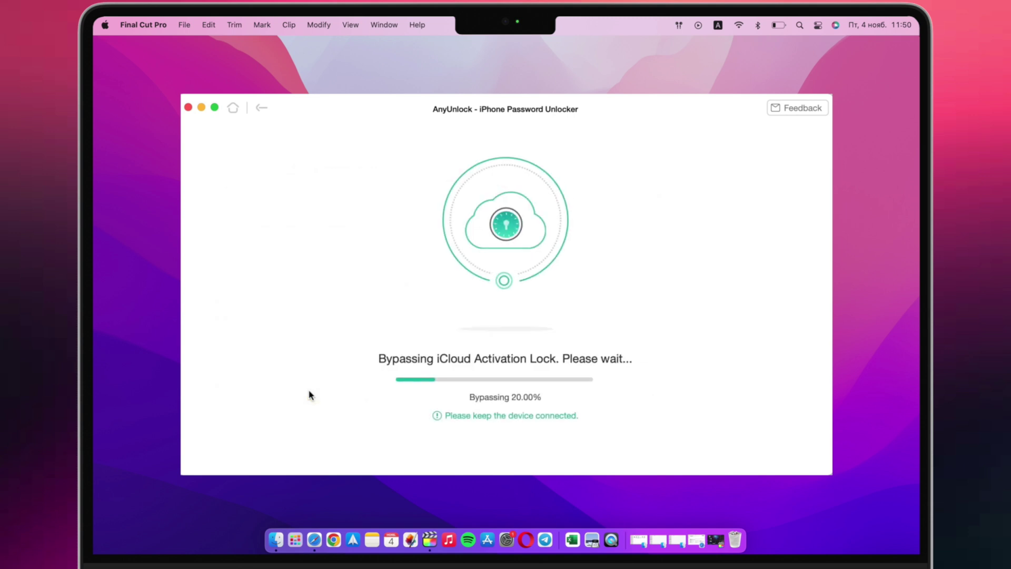